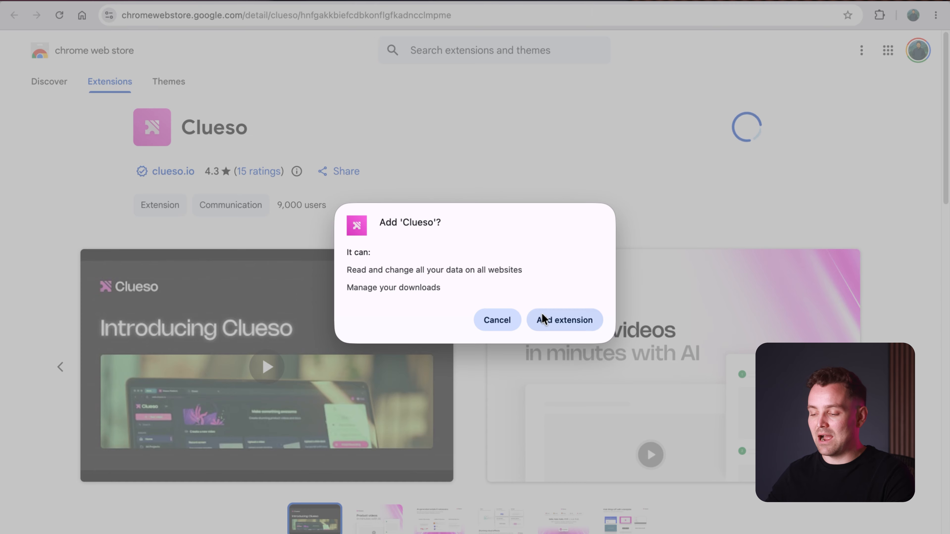
Add the Clueso extension to Chrome and pin it for quick access.
{"action": "left_click", "coordinate": [544, 319]}
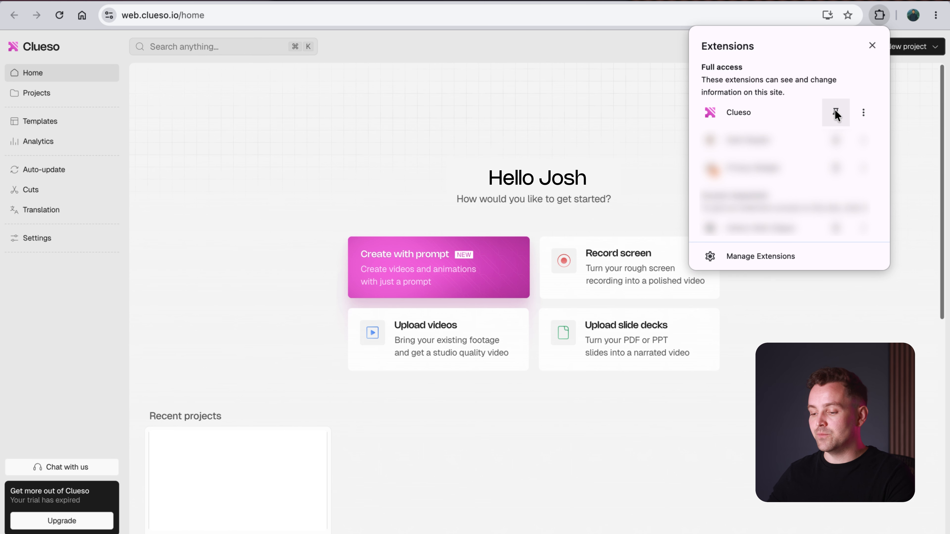
{"action": "left_click", "coordinate": [835, 113]}
{"action": "left_click", "coordinate": [880, 16]}
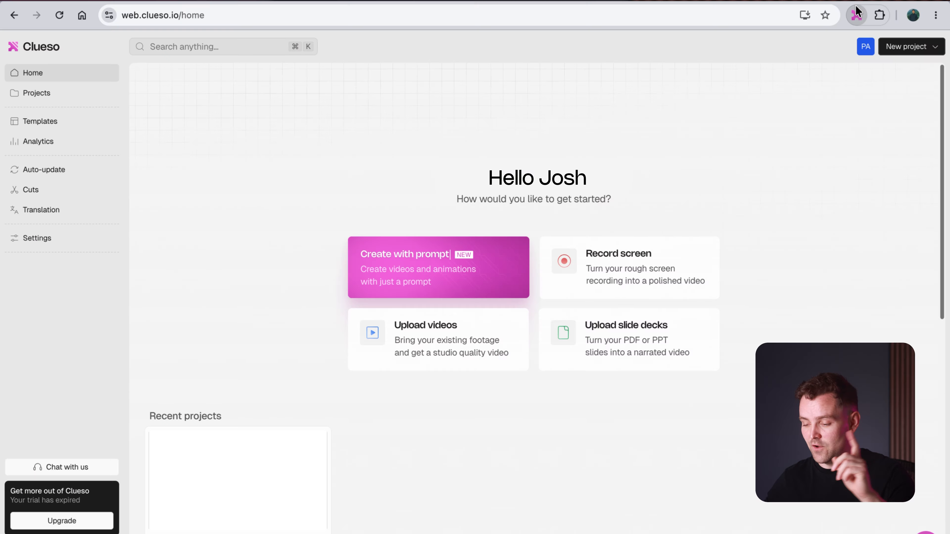
Open the Clueso recorder, keep the built-in MacBook Pro Microphone as its audio source, and open the recorder's settings.
{"action": "left_click", "coordinate": [857, 15]}
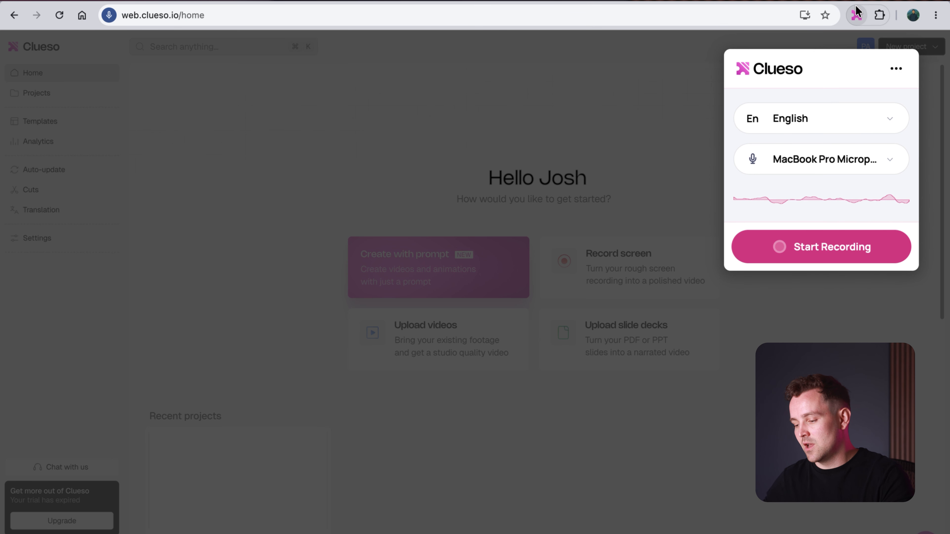
{"action": "left_click", "coordinate": [891, 162]}
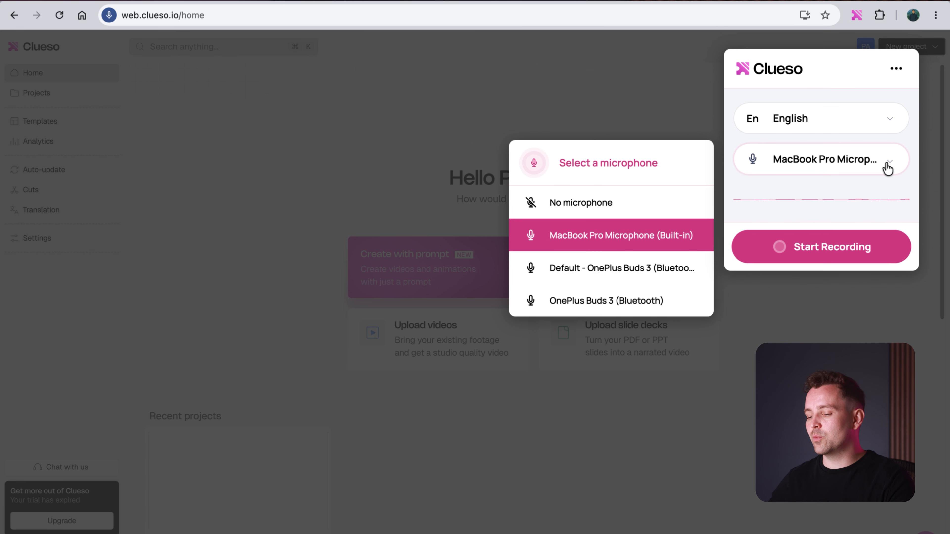
{"action": "left_click", "coordinate": [887, 169]}
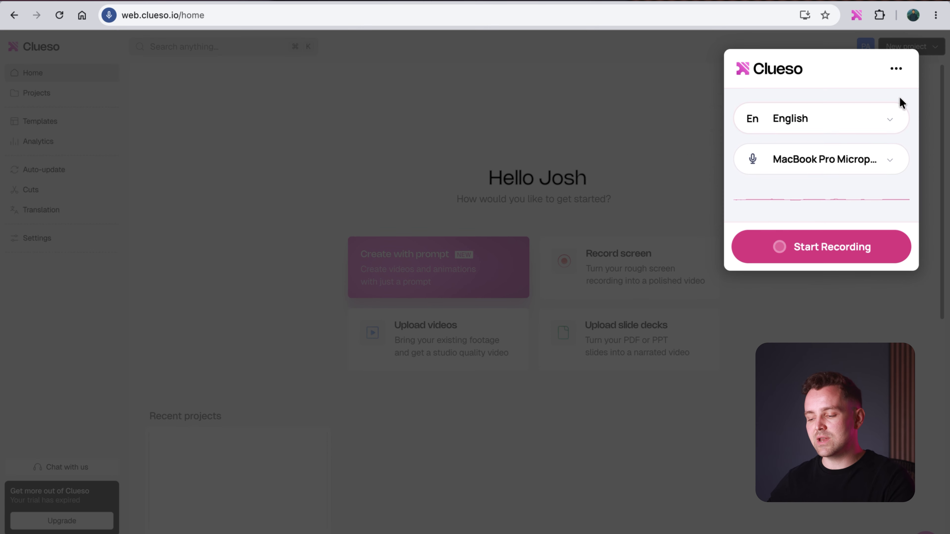
{"action": "left_click", "coordinate": [895, 69]}
{"action": "left_click", "coordinate": [838, 115]}
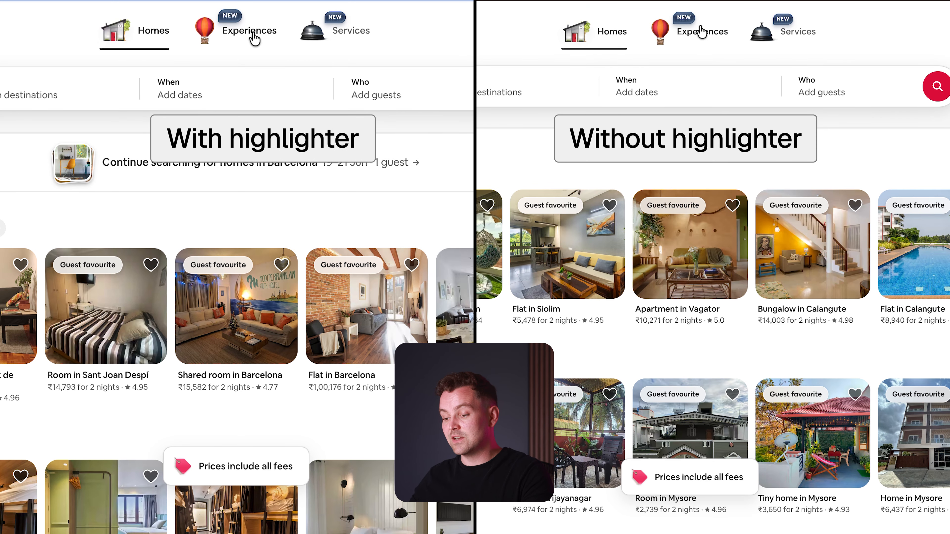
{"action": "left_click", "coordinate": [255, 38]}
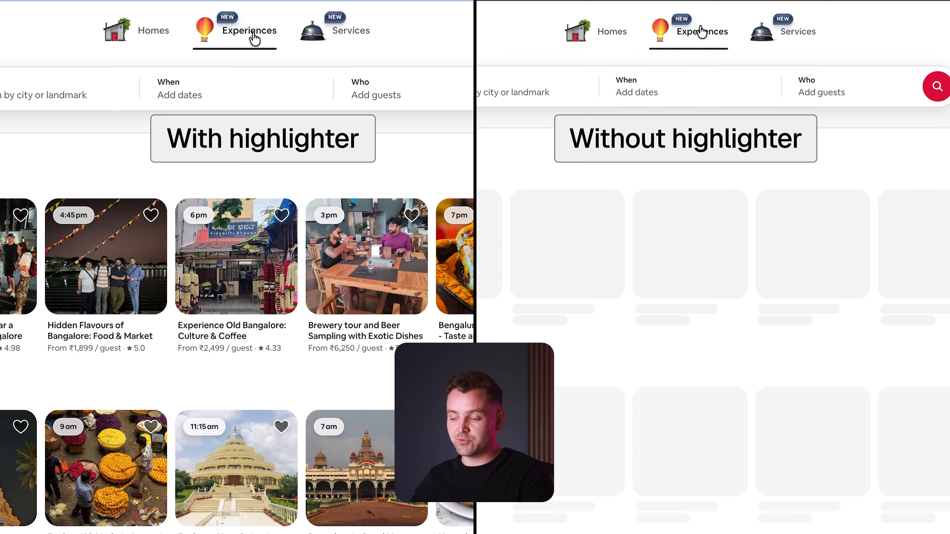
{"action": "left_click", "coordinate": [355, 33]}
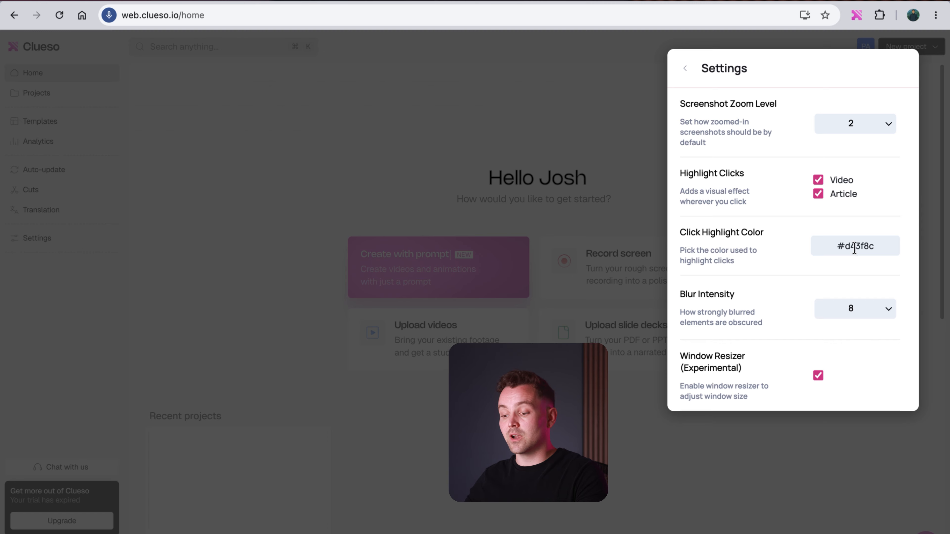
Set the click highlight color to #FF5733 and return to the main recorder view.
{"action": "left_click_drag", "start_coordinate": [846, 246], "coordinate": [875, 261]}
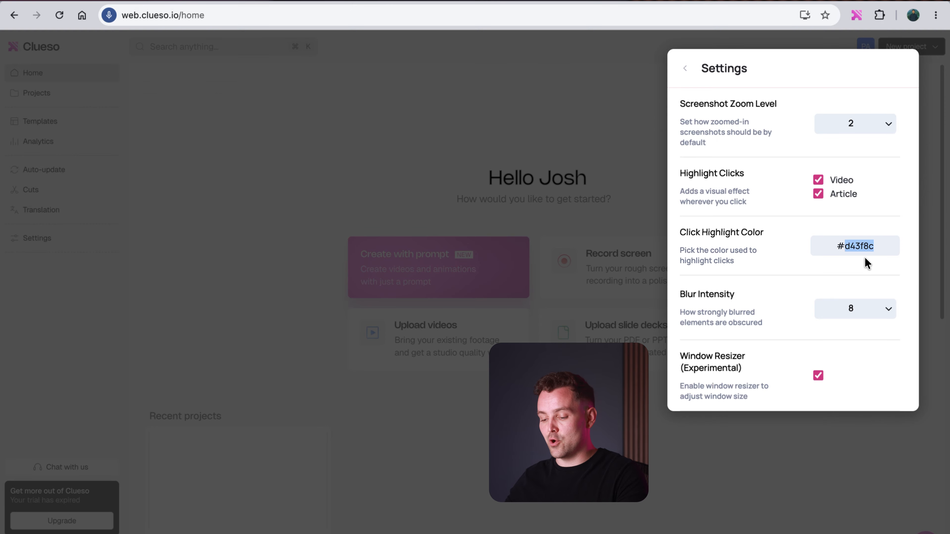
{"action": "type", "text": "FF5733"}
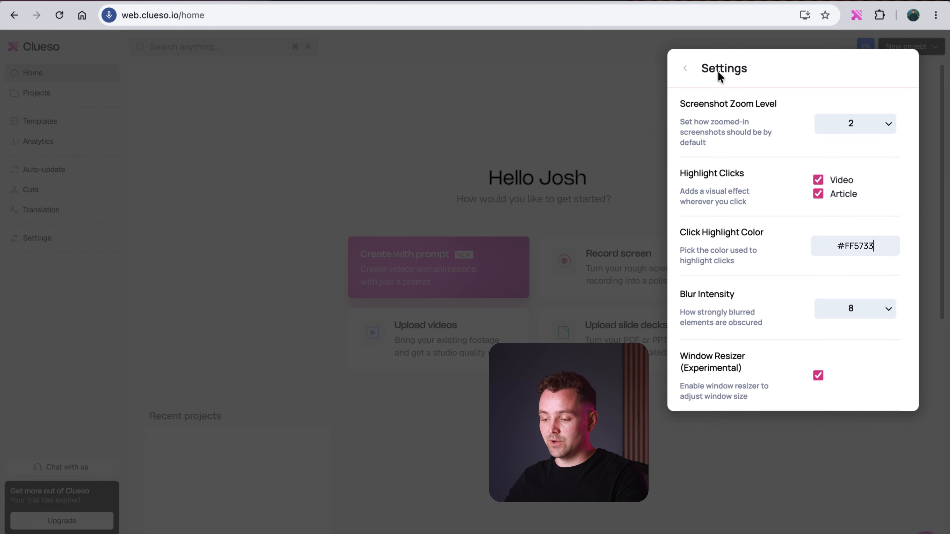
{"action": "left_click", "coordinate": [682, 69]}
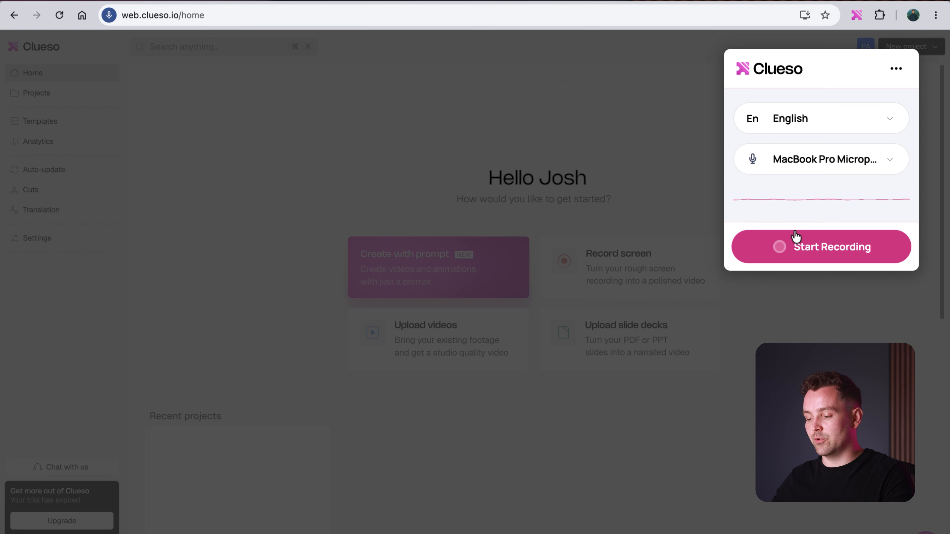
Start a new recording and look through the Entire screen, Window and Chrome tab sharing options.
{"action": "left_click", "coordinate": [806, 244]}
{"action": "left_click", "coordinate": [600, 90]}
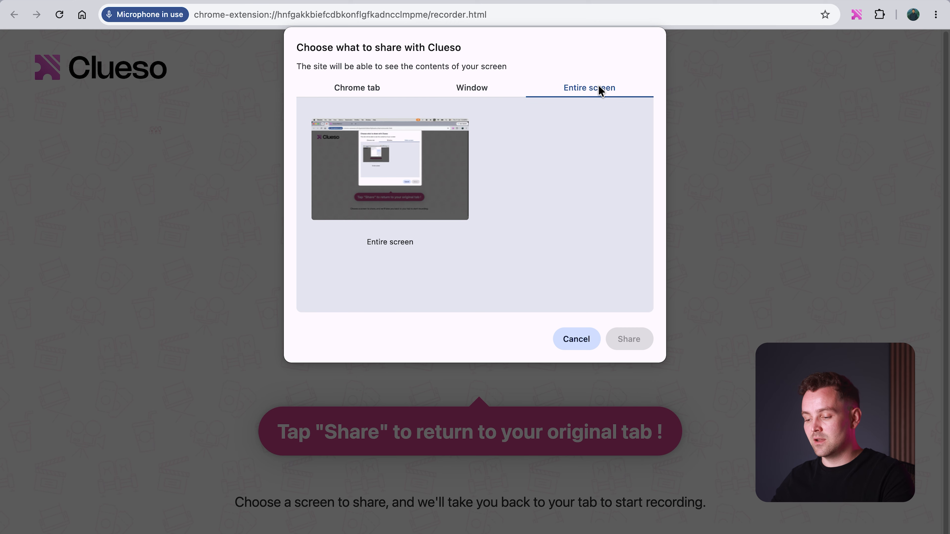
{"action": "left_click", "coordinate": [479, 86]}
{"action": "left_click", "coordinate": [358, 89]}
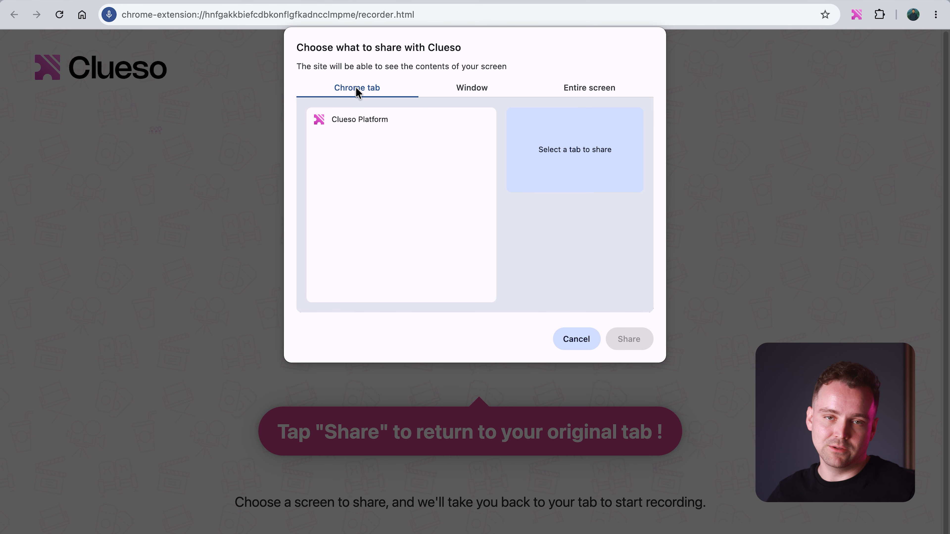
{"action": "left_click", "coordinate": [472, 88]}
{"action": "left_click", "coordinate": [629, 337]}
{"action": "left_click", "coordinate": [374, 326]}
{"action": "left_click", "coordinate": [348, 343]}
{"action": "left_click", "coordinate": [341, 293]}
{"action": "left_click", "coordinate": [340, 332]}
{"action": "left_click", "coordinate": [263, 327]}
{"action": "left_click", "coordinate": [265, 383]}
{"action": "left_click_drag", "start_coordinate": [595, 531], "coordinate": [949, 533]}
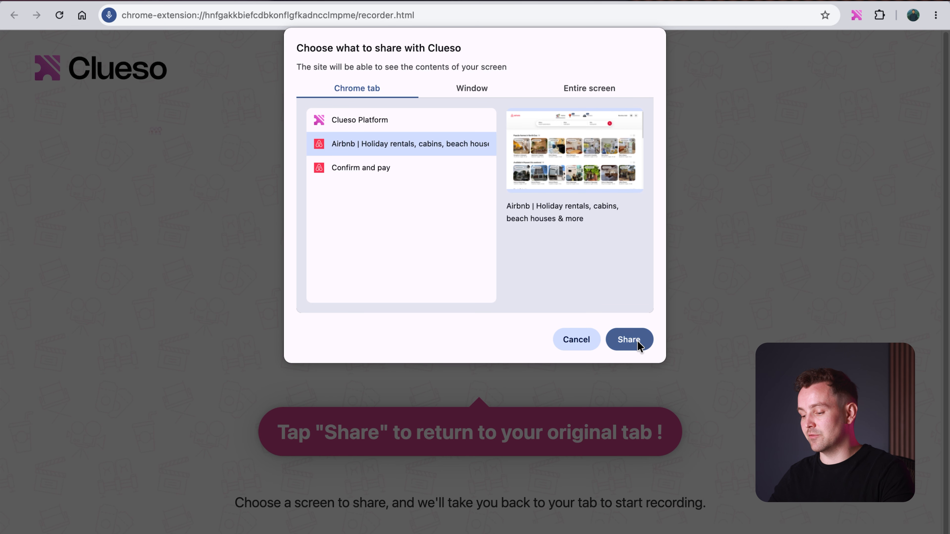
Share the Airbnb homepage tab with Clueso and blur its Homes tab, When field and Popular homes in North Goa section.
{"action": "left_click", "coordinate": [636, 342]}
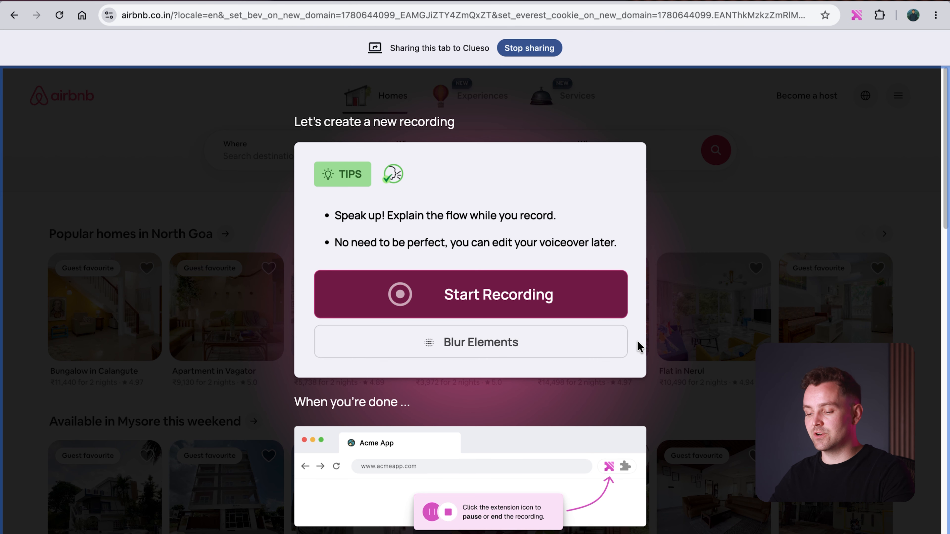
{"action": "left_click", "coordinate": [581, 348]}
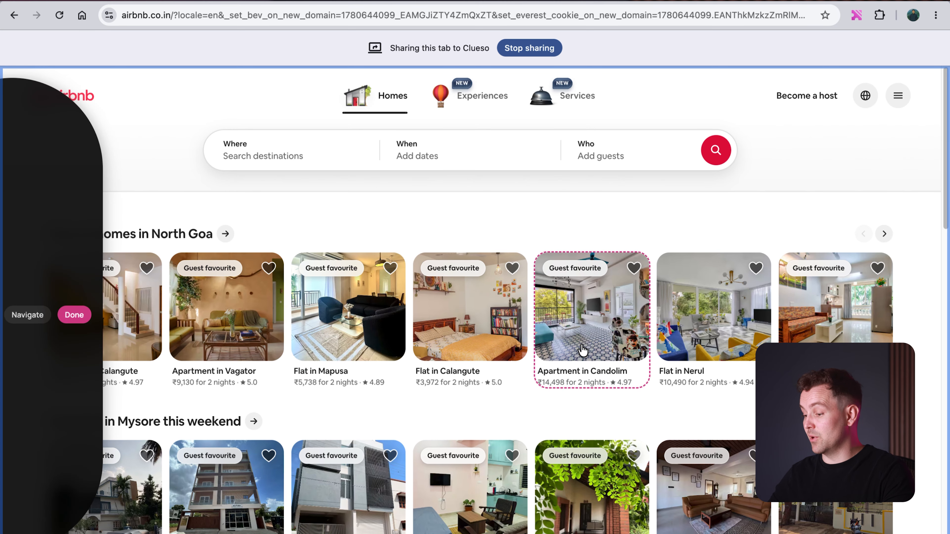
{"action": "left_click", "coordinate": [400, 109]}
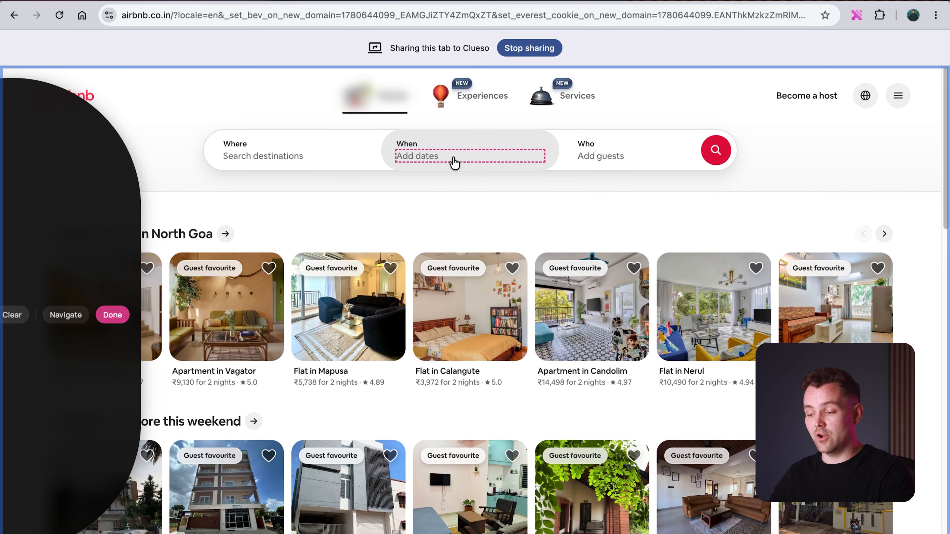
{"action": "left_click", "coordinate": [507, 143]}
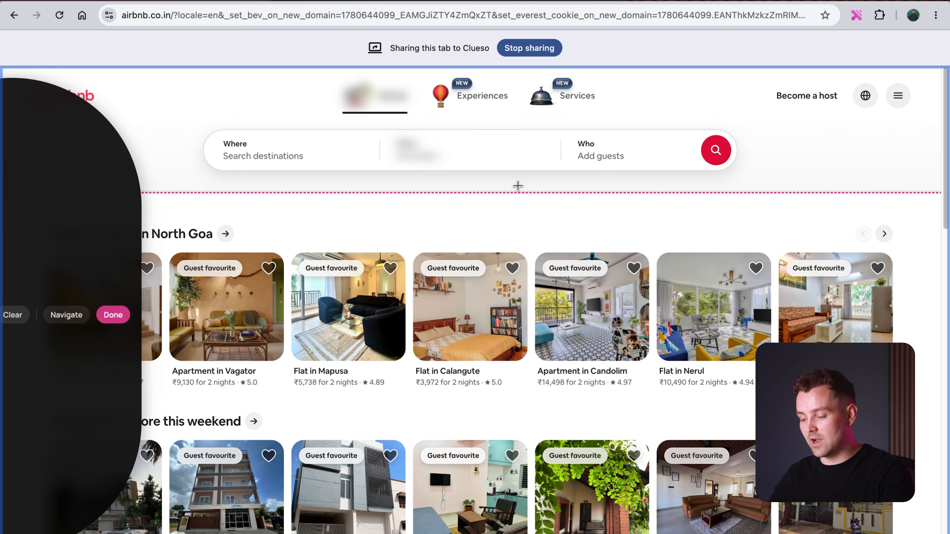
{"action": "left_click", "coordinate": [521, 247]}
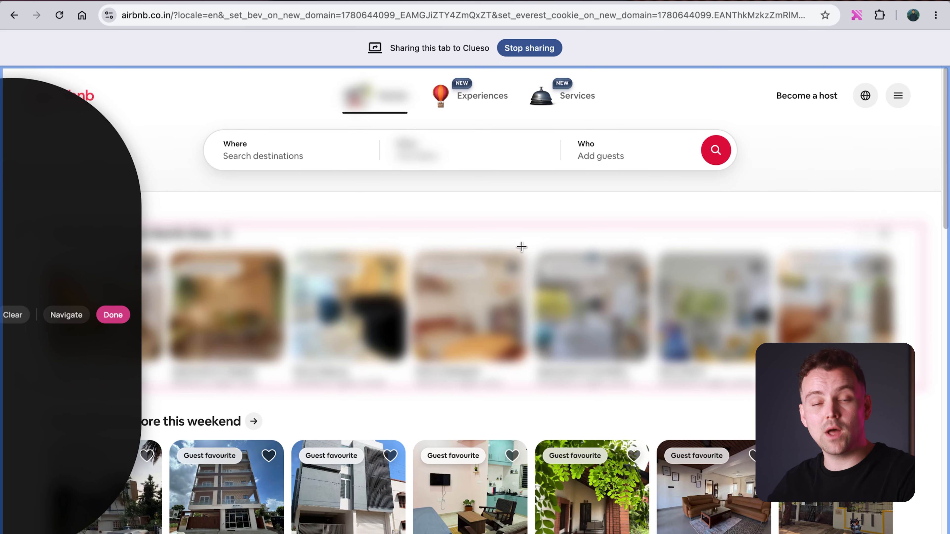
{"action": "left_click", "coordinate": [521, 246]}
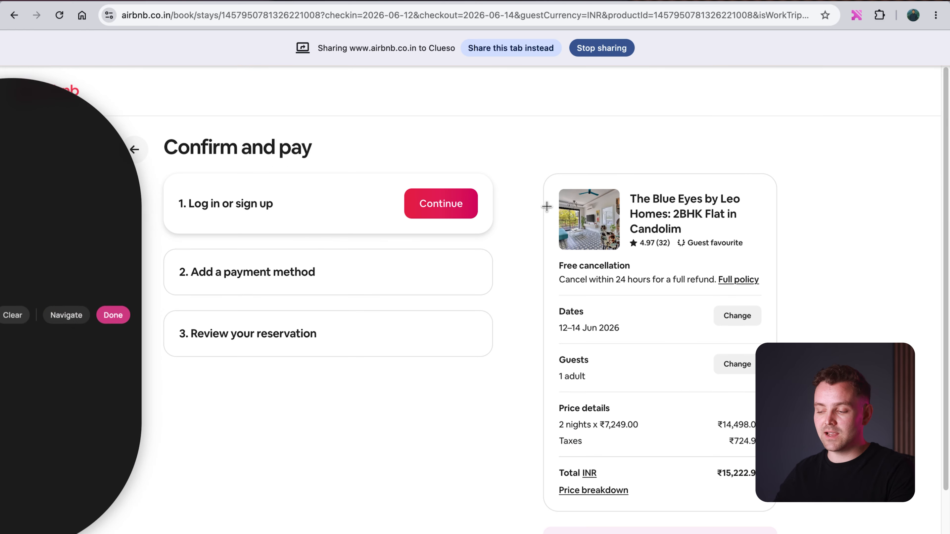
Blur the booking dates, guest count, nightly price, taxes and total on the Confirm and pay page.
{"action": "left_click", "coordinate": [610, 327]}
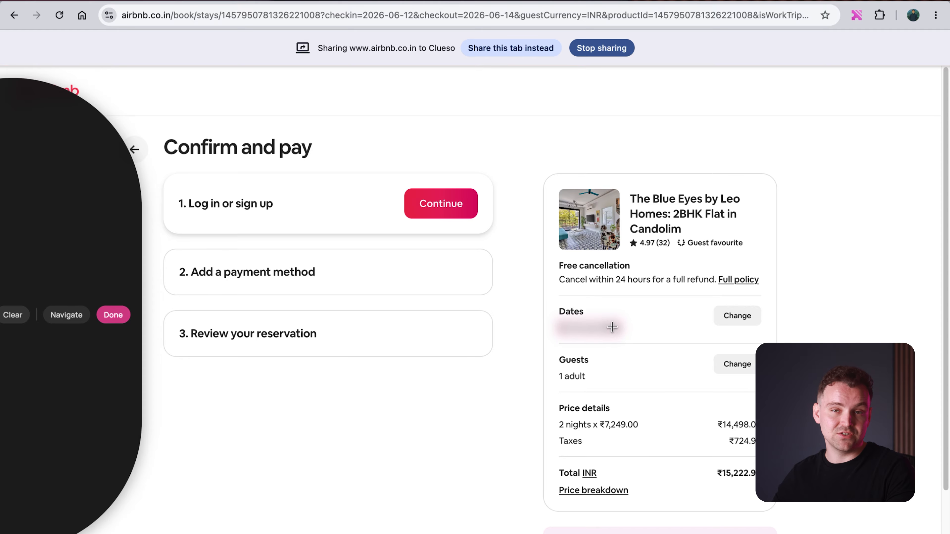
{"action": "left_click", "coordinate": [596, 377]}
{"action": "left_click", "coordinate": [644, 424]}
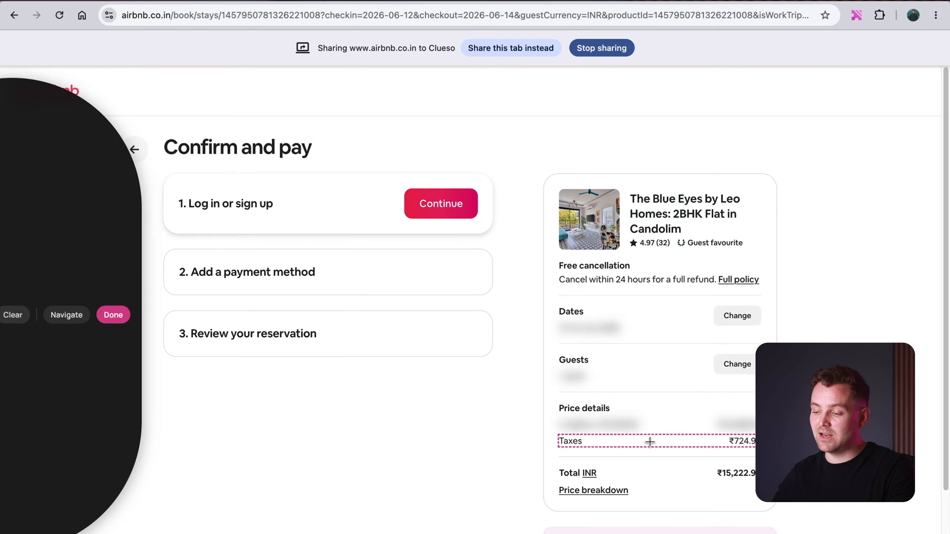
{"action": "left_click", "coordinate": [649, 441]}
{"action": "left_click", "coordinate": [673, 473]}
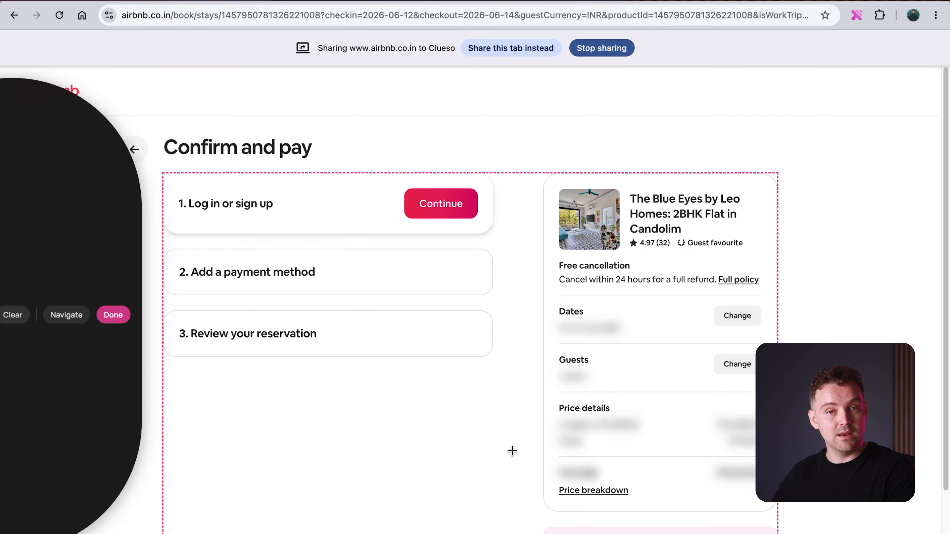
Return to the Airbnb homepage tab and open the Blur Intensity choices in the recorder's settings.
{"action": "key", "text": "ctrl+shift+Tab"}
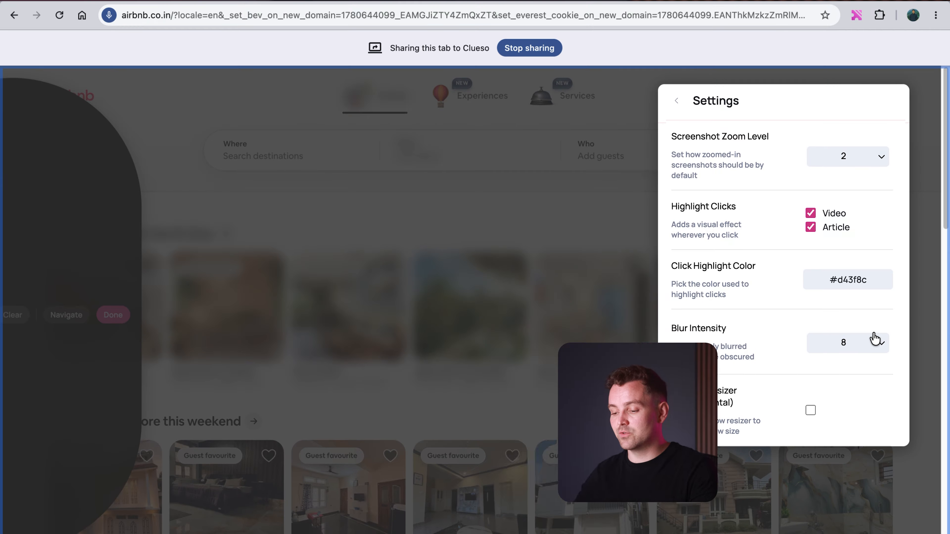
{"action": "left_click", "coordinate": [875, 341]}
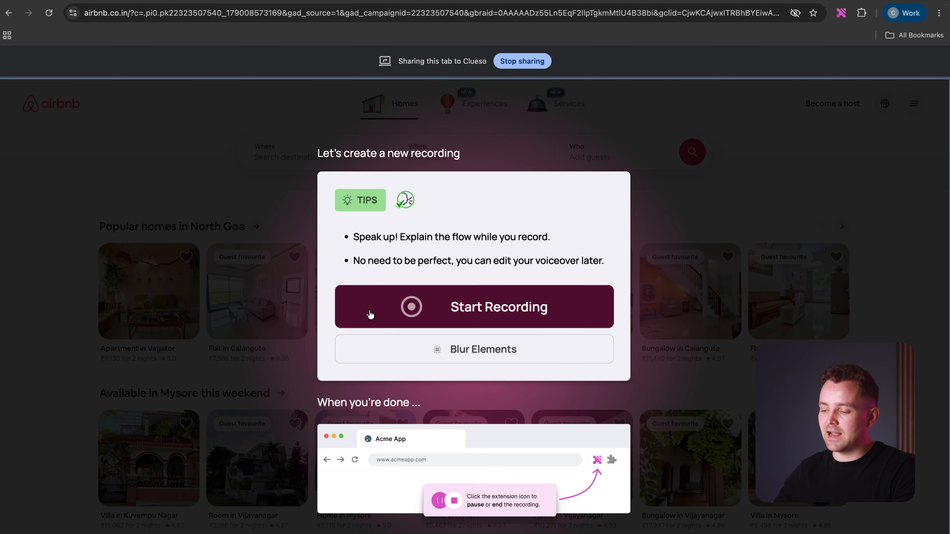
Start recording the Airbnb tab and enter Barcelona as the search destination.
{"action": "left_click", "coordinate": [370, 314]}
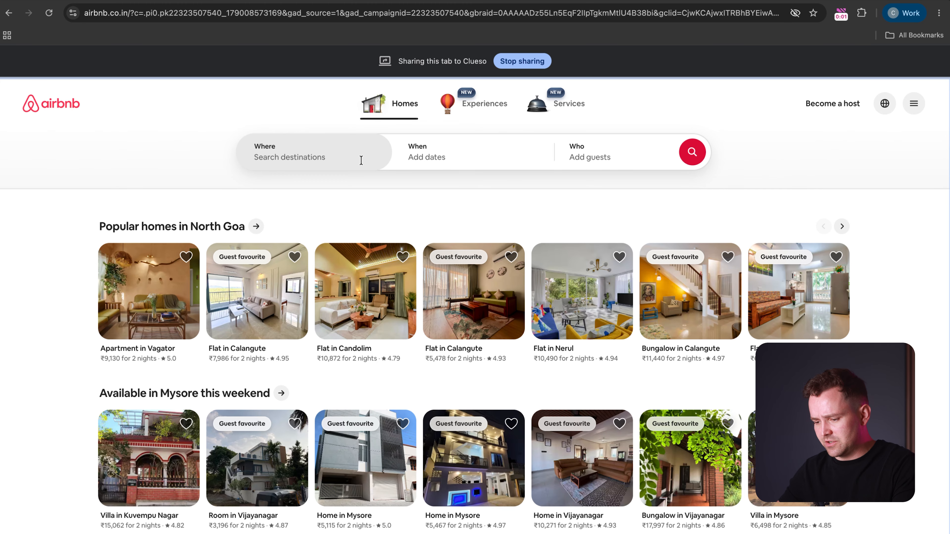
{"action": "left_click", "coordinate": [361, 160]}
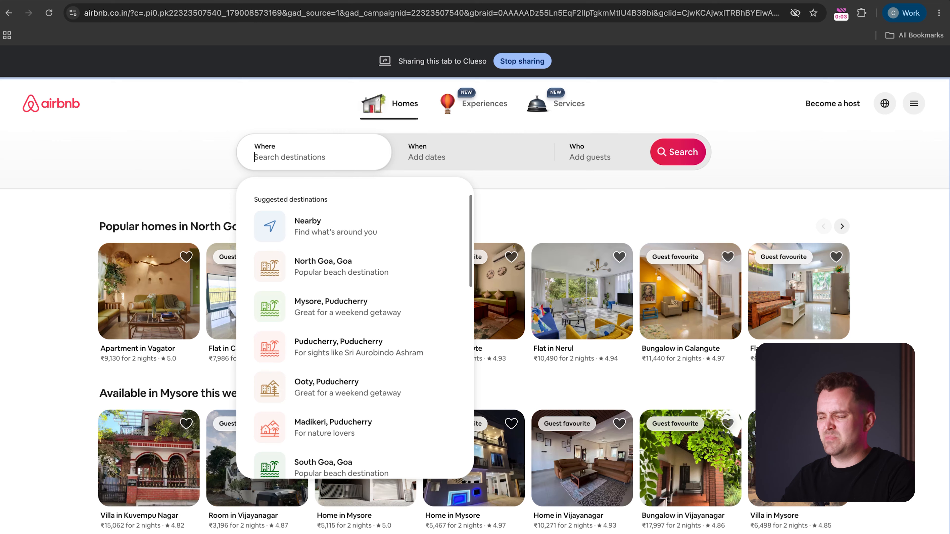
{"action": "type", "text": "barcelo"}
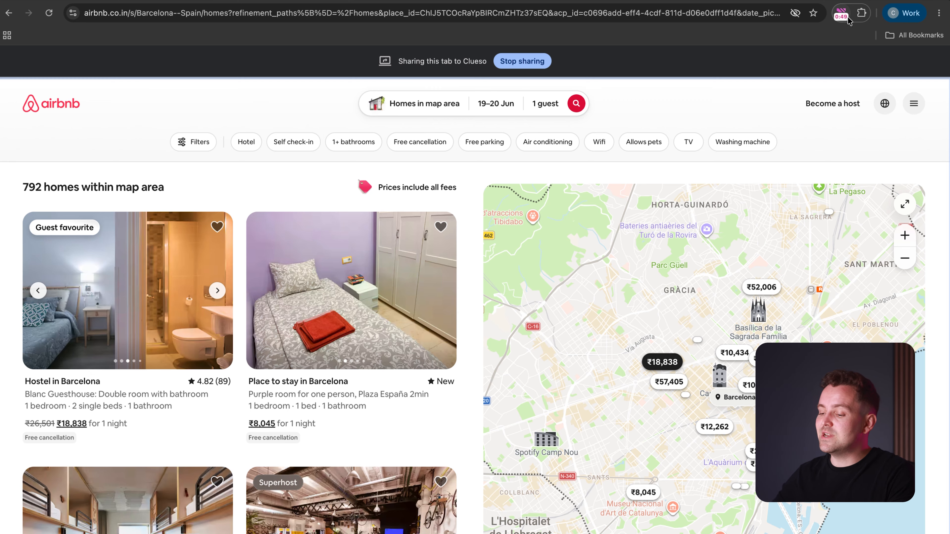
Pause the Airbnb booking walkthrough and finish the recording.
{"action": "left_click", "coordinate": [840, 13]}
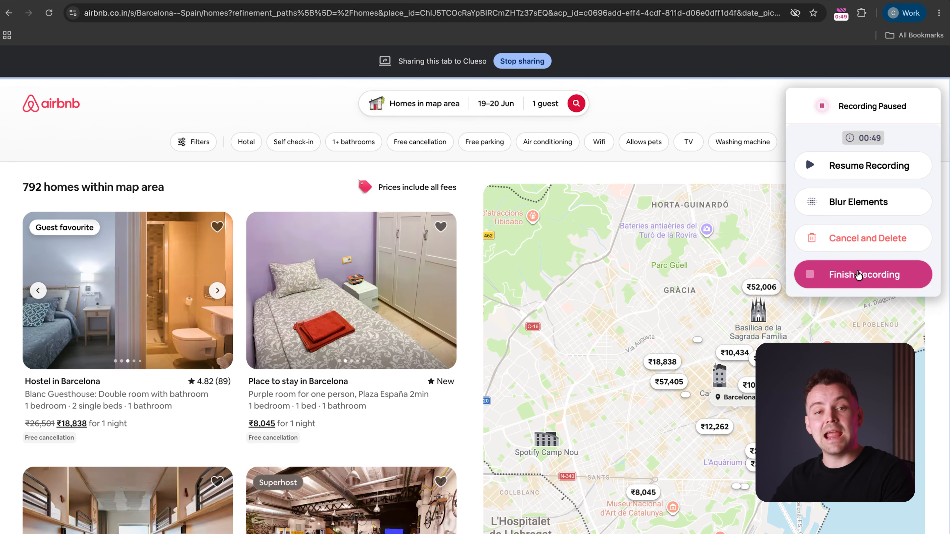
{"action": "left_click", "coordinate": [808, 275]}
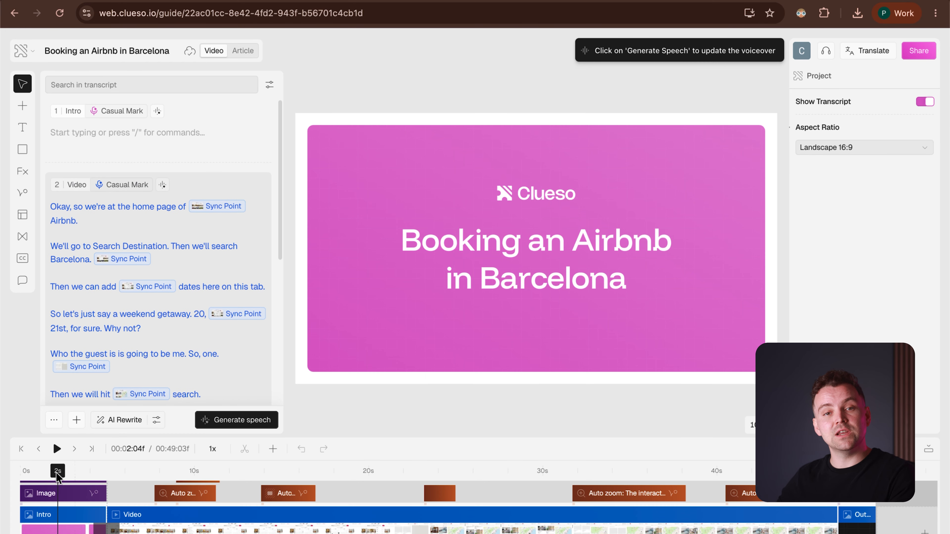
Play the generated video from its start and open the animation properties of the red search button's spotlight.
{"action": "left_click_drag", "start_coordinate": [57, 471], "coordinate": [15, 474]}
{"action": "left_click", "coordinate": [56, 449]}
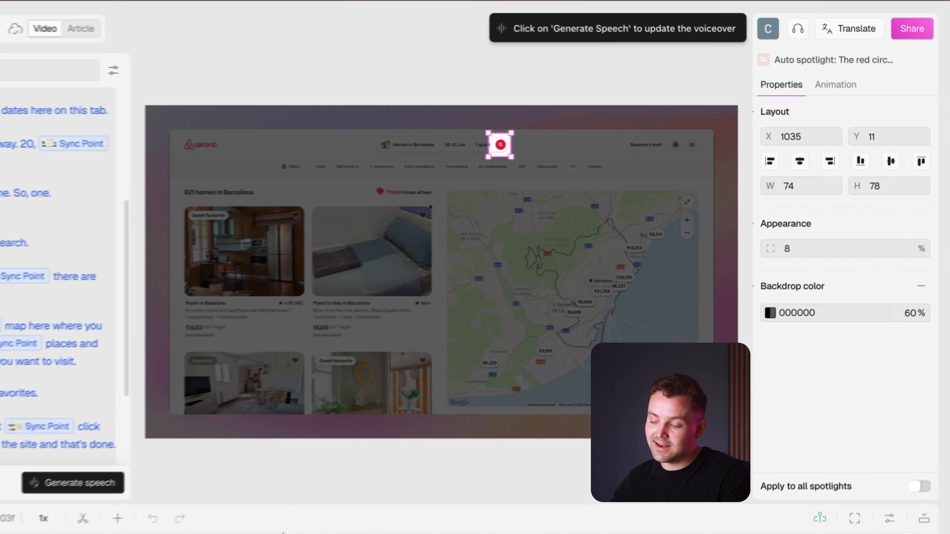
{"action": "left_click", "coordinate": [837, 84]}
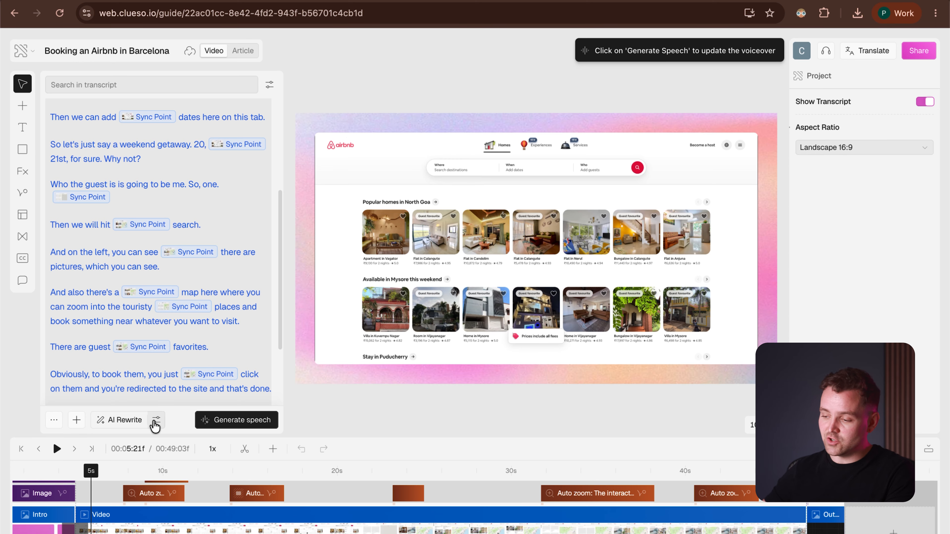
Rewrite the walkthrough transcript with AI and browse the English AI voices available for the Video clip.
{"action": "left_click", "coordinate": [124, 419]}
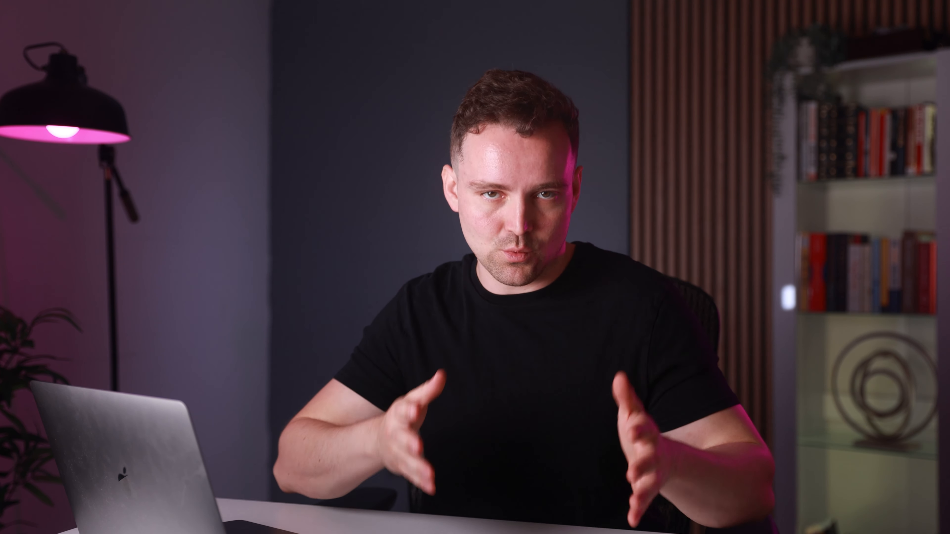
{"action": "left_click", "coordinate": [148, 125]}
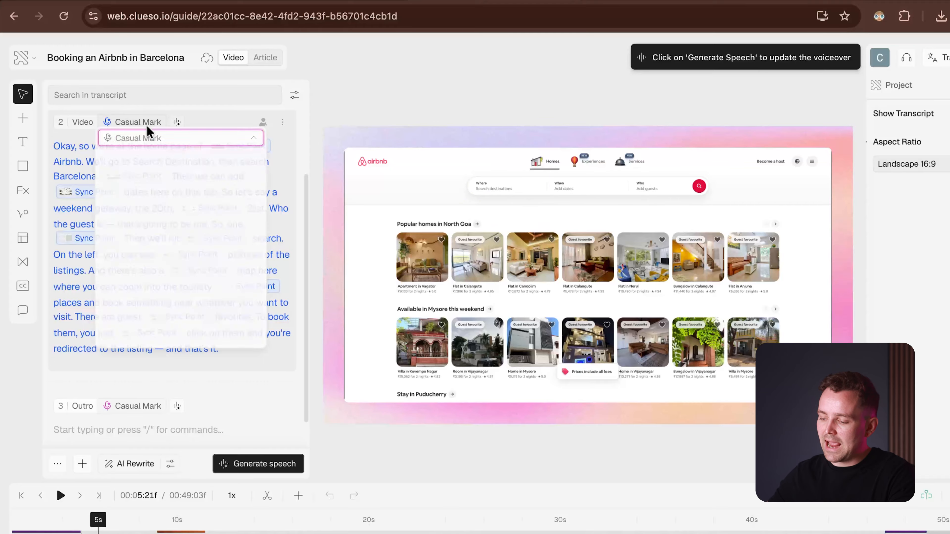
{"action": "left_click", "coordinate": [214, 336]}
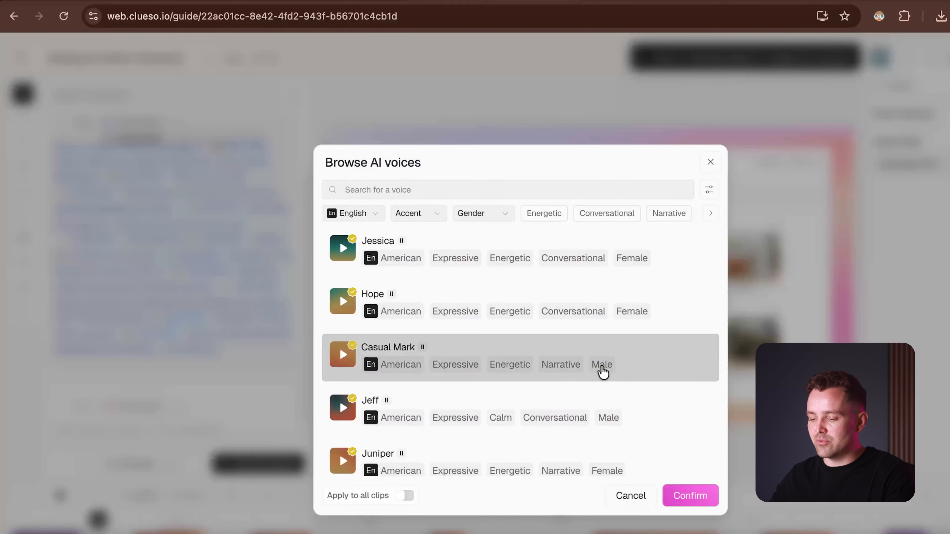
{"action": "scroll", "coordinate": [659, 373], "scroll_direction": "down", "scroll_amount": 10}
{"action": "scroll", "coordinate": [659, 374], "scroll_direction": "down", "scroll_amount": 10}
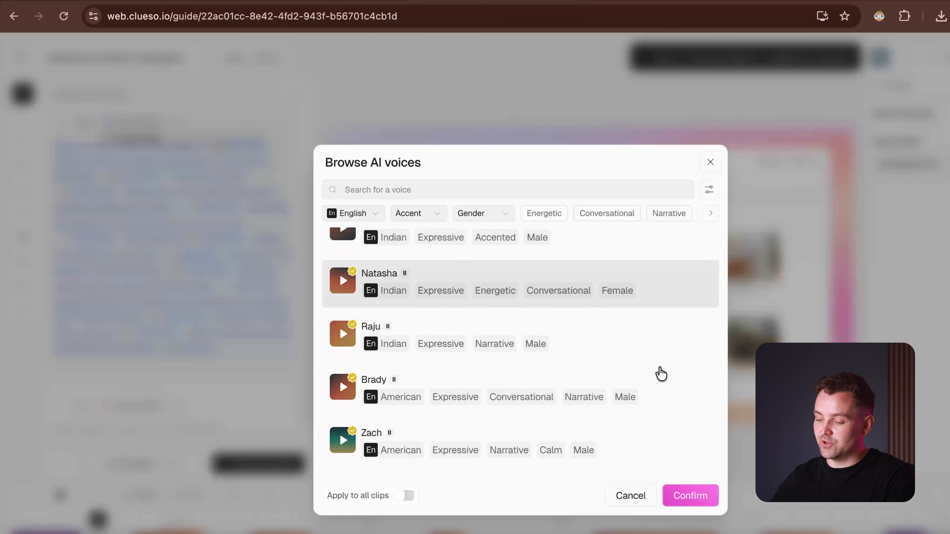
Search the voices for "all", assign Allison to the Video clip, and generate its voiceover speech.
{"action": "left_click", "coordinate": [545, 189]}
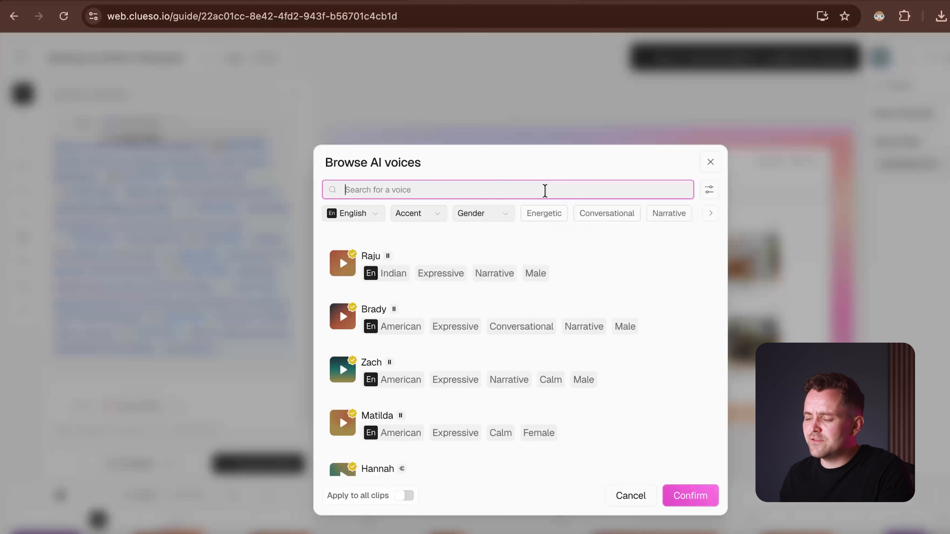
{"action": "type", "text": "all"}
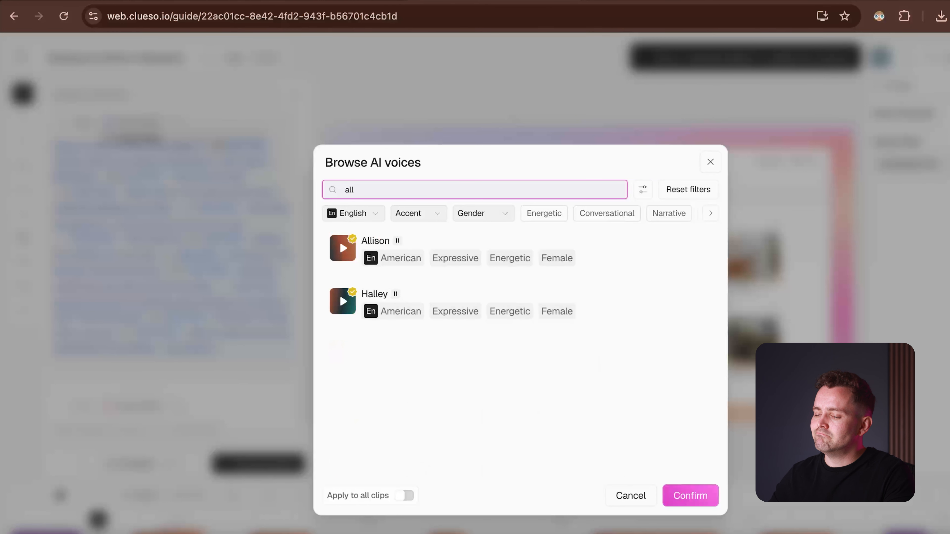
{"action": "left_click", "coordinate": [341, 256]}
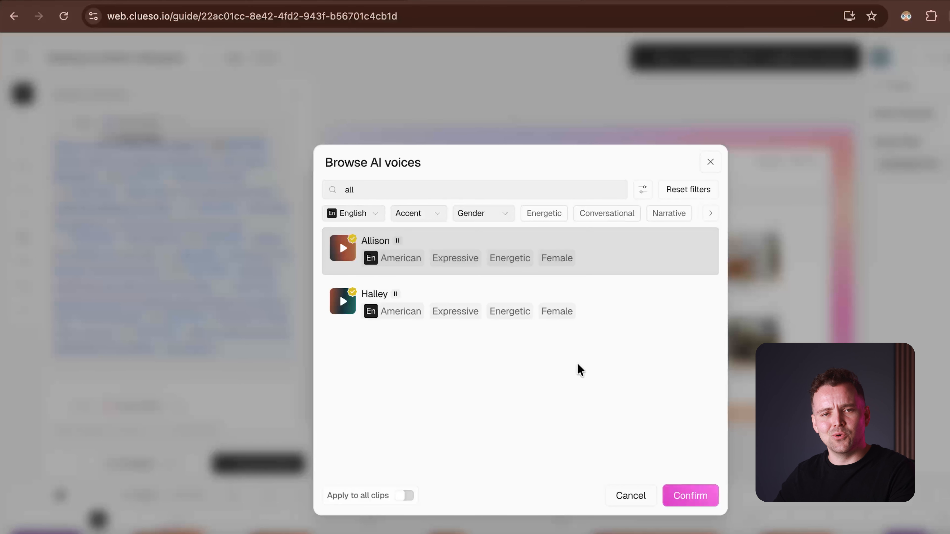
{"action": "left_click", "coordinate": [679, 487]}
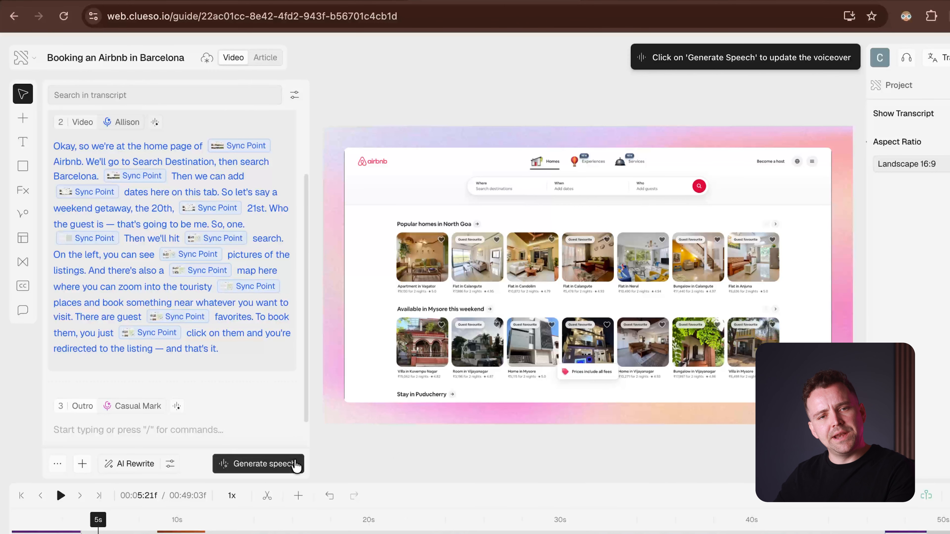
{"action": "left_click", "coordinate": [277, 466]}
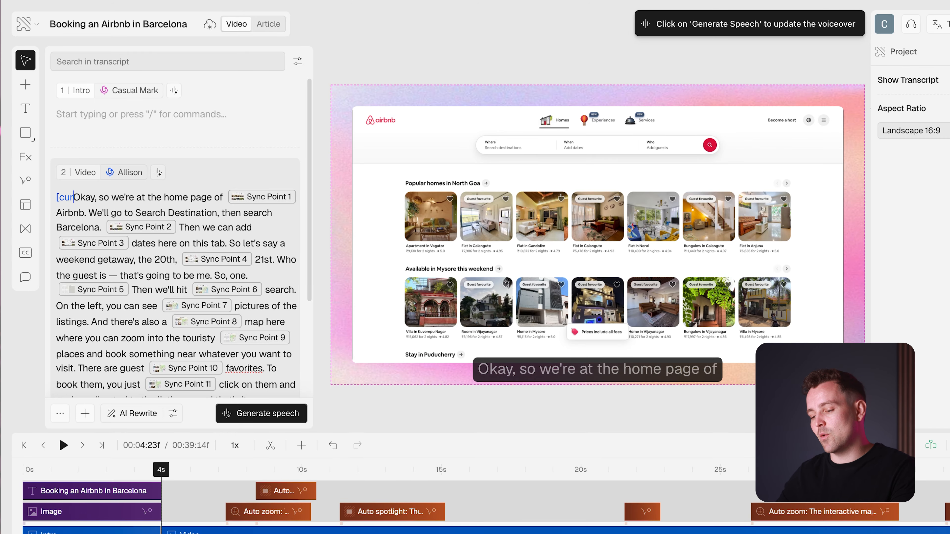
Insert a [Curious] emotion tag before "Okay" in the Video clip's transcript and generate the speech.
{"action": "type", "text": "ious"}
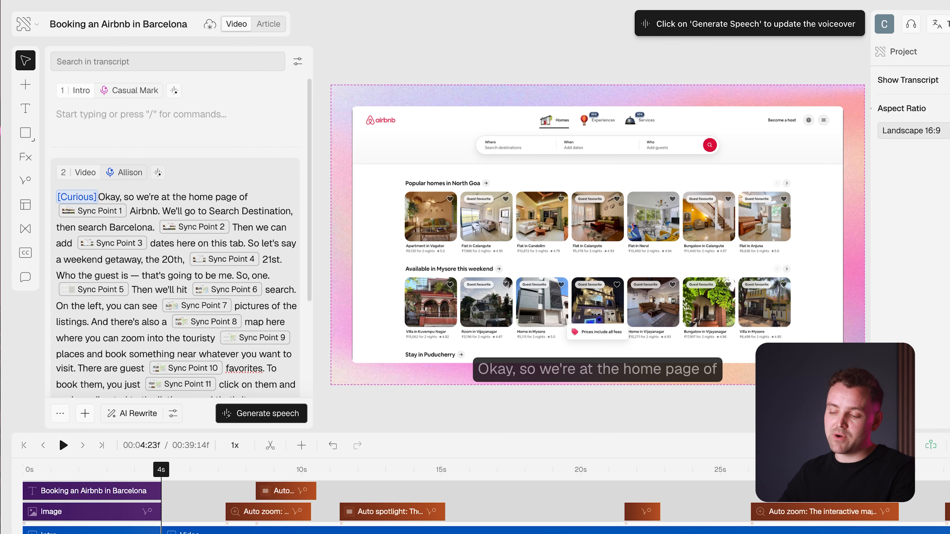
{"action": "left_click", "coordinate": [261, 413]}
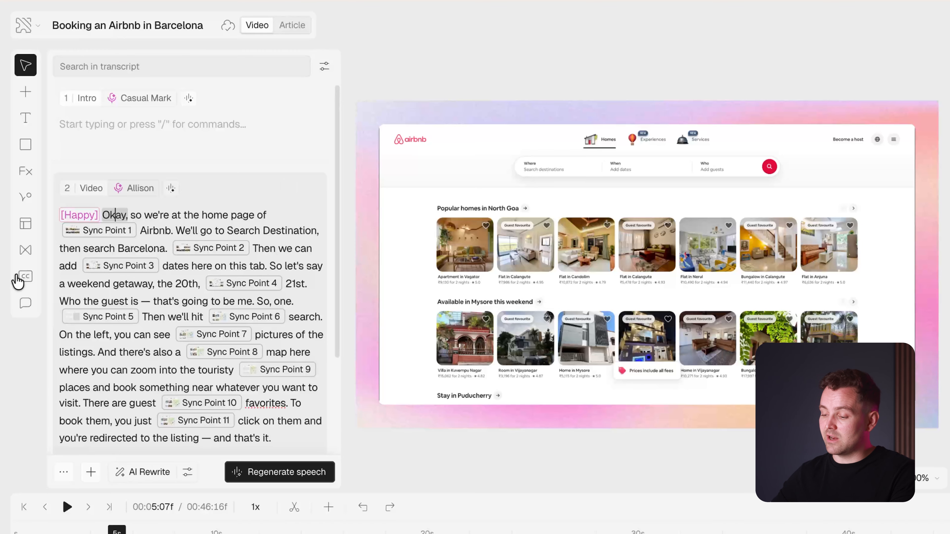
Add captions in the Karaoke Highlight Box style to the video and review the style's background, word highlight and upcoming-word settings.
{"action": "left_click", "coordinate": [23, 276]}
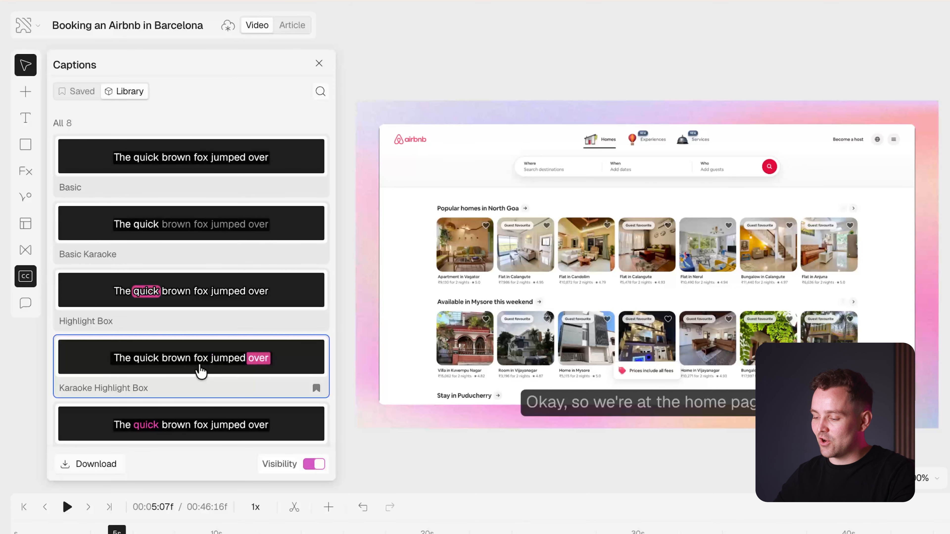
{"action": "scroll", "coordinate": [842, 359], "scroll_direction": "down", "scroll_amount": 5}
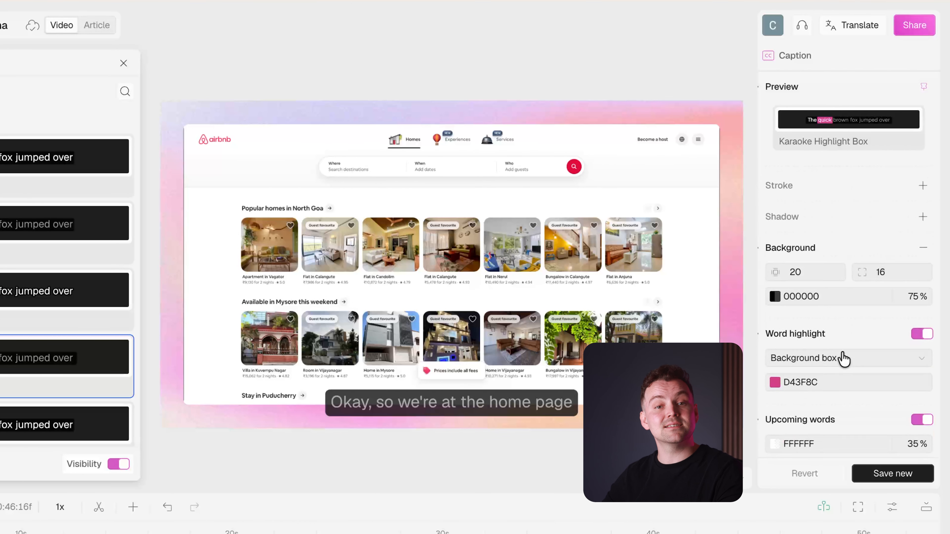
{"action": "scroll", "coordinate": [844, 359], "scroll_direction": "down", "scroll_amount": 3}
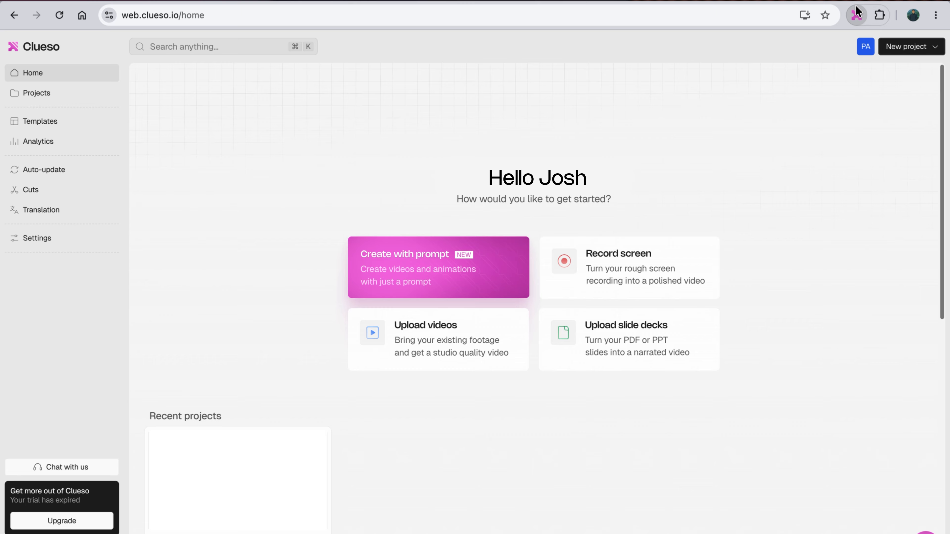
Open the Clueso recorder extension from the Clueso home page and show its microphone choices.
{"action": "left_click", "coordinate": [856, 11]}
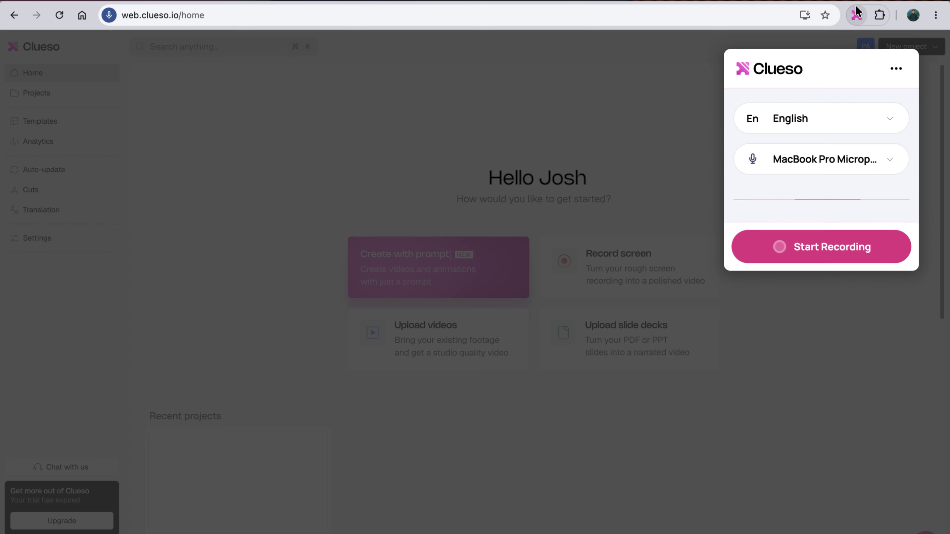
{"action": "left_click", "coordinate": [887, 164]}
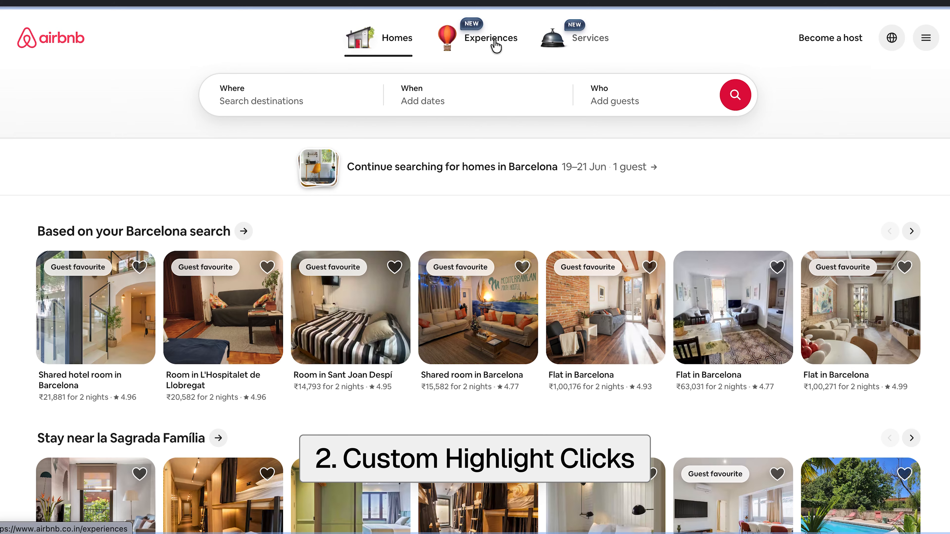
{"action": "left_click", "coordinate": [496, 46]}
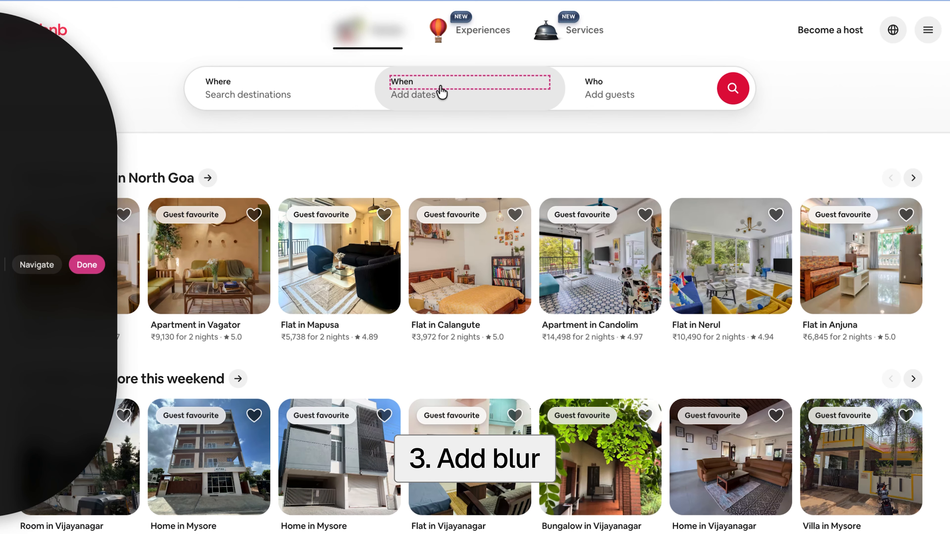
{"action": "left_click", "coordinate": [508, 81]}
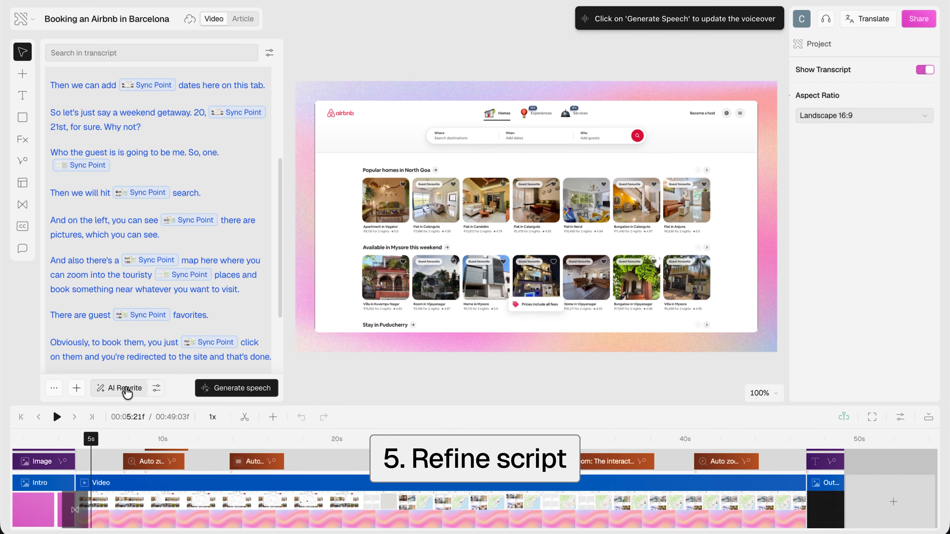
{"action": "left_click", "coordinate": [124, 388]}
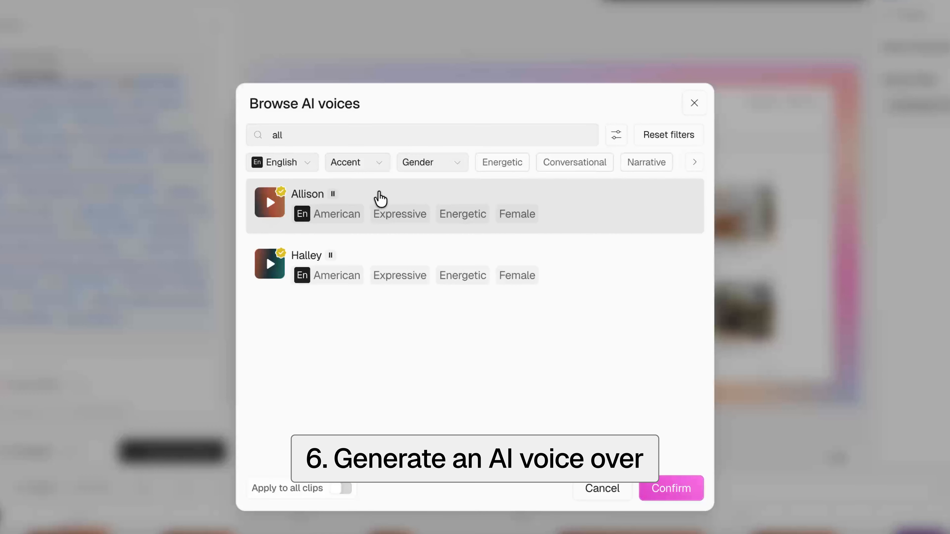
{"action": "left_click", "coordinate": [395, 196]}
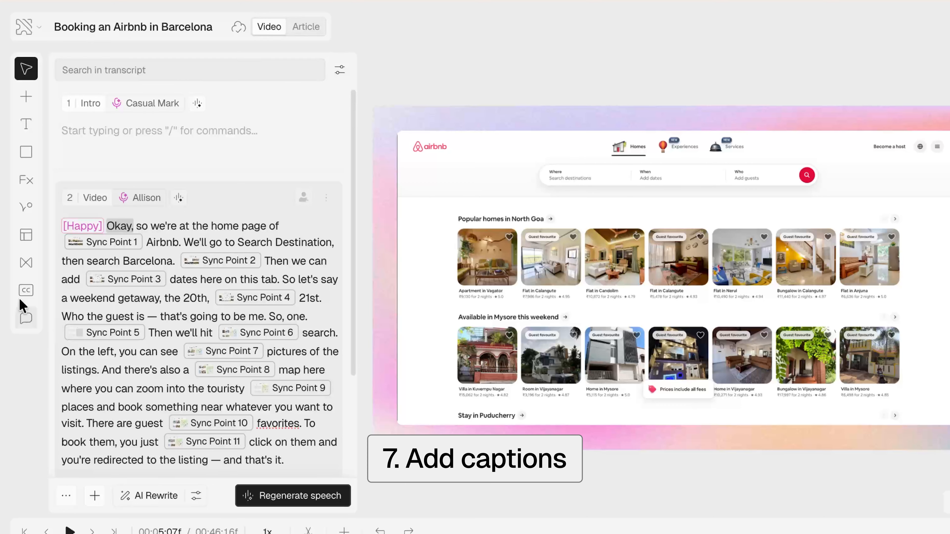
Open the caption style library and show the Karaoke Highlight Box captions on the Airbnb video.
{"action": "left_click", "coordinate": [23, 292]}
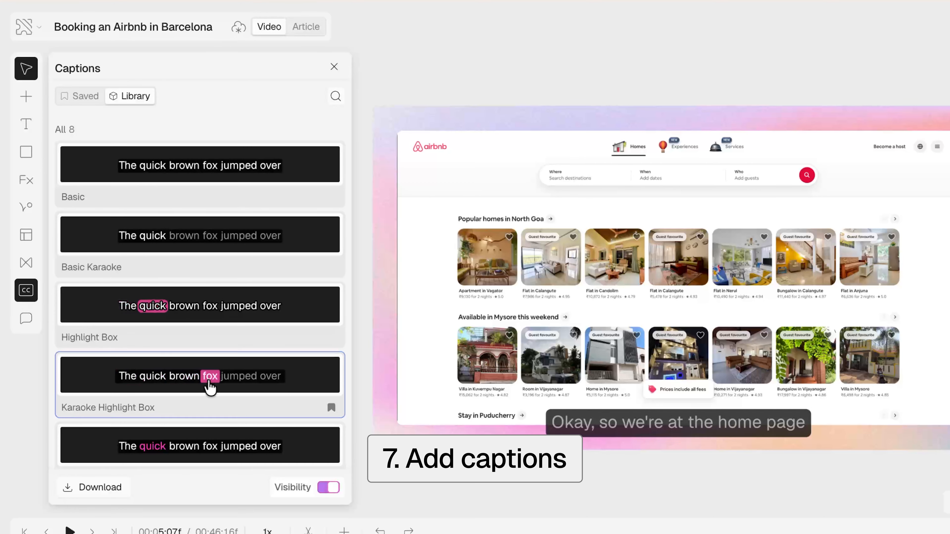